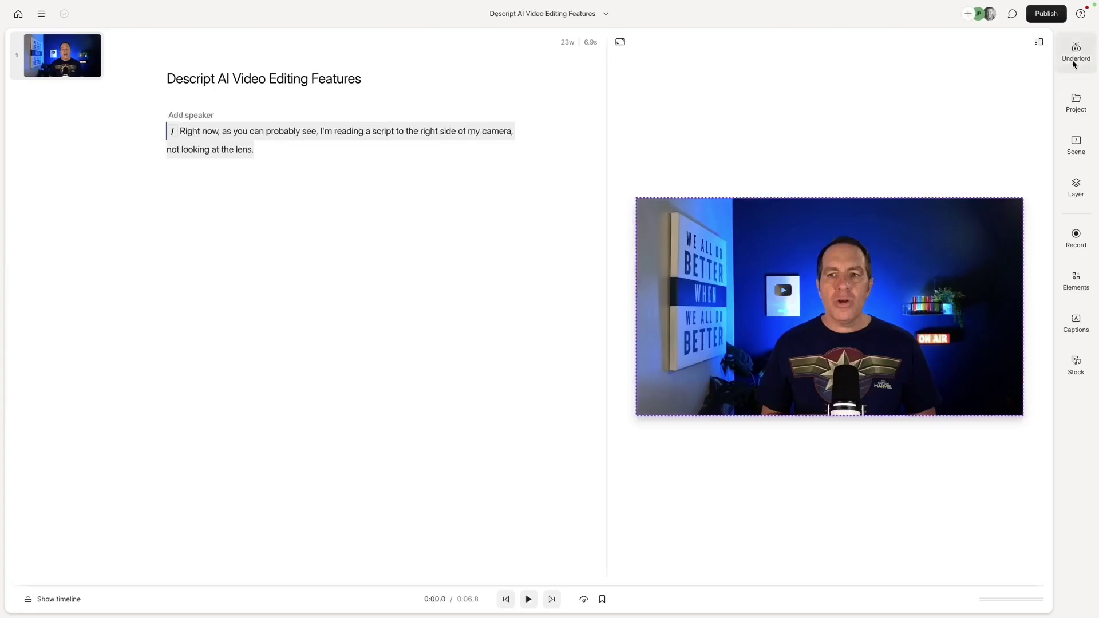
# Show the Underlord AI tools list beside the script and play its video to preview
pyautogui.click(1073, 61)
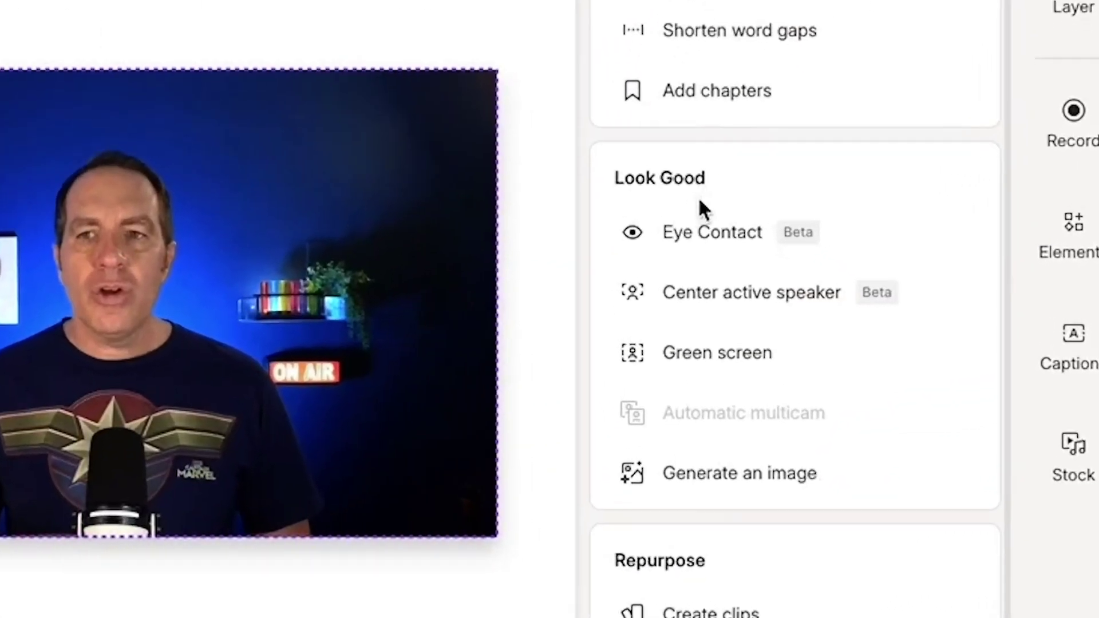
pyautogui.click(934, 274)
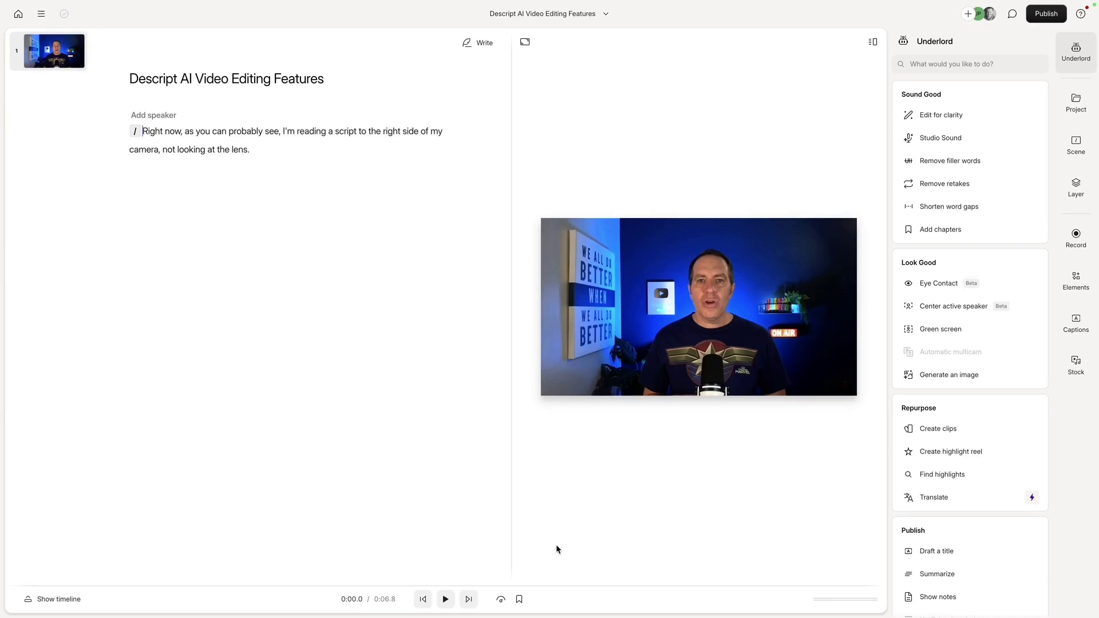
pyautogui.click(452, 600)
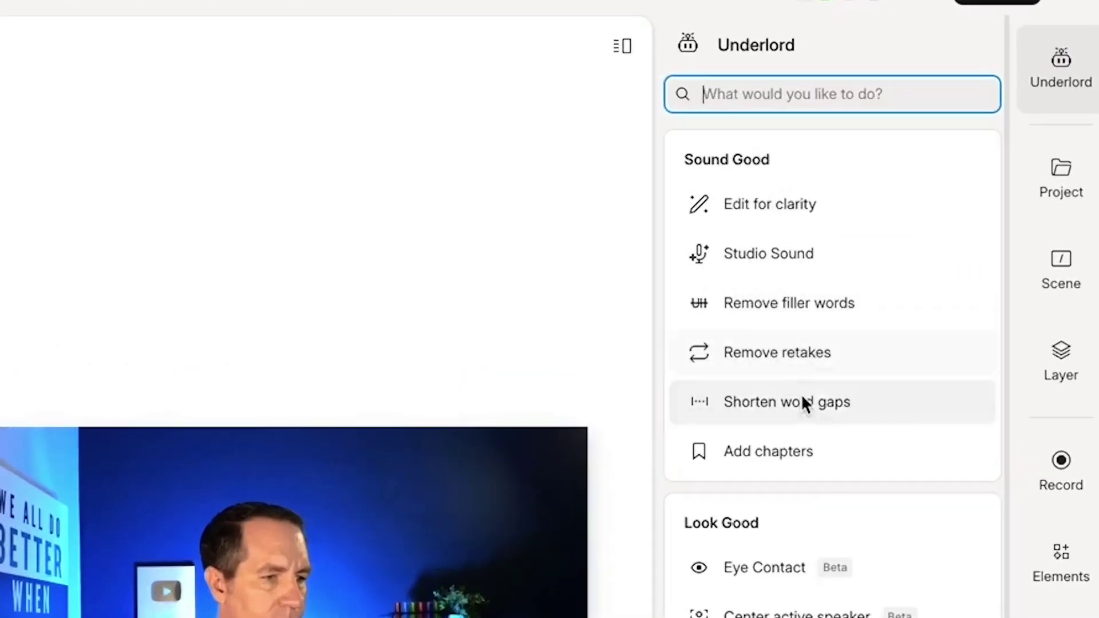
# Use Shorten word gaps to cut all 62 gaps longer than 1s down to 1 second
pyautogui.click(803, 401)
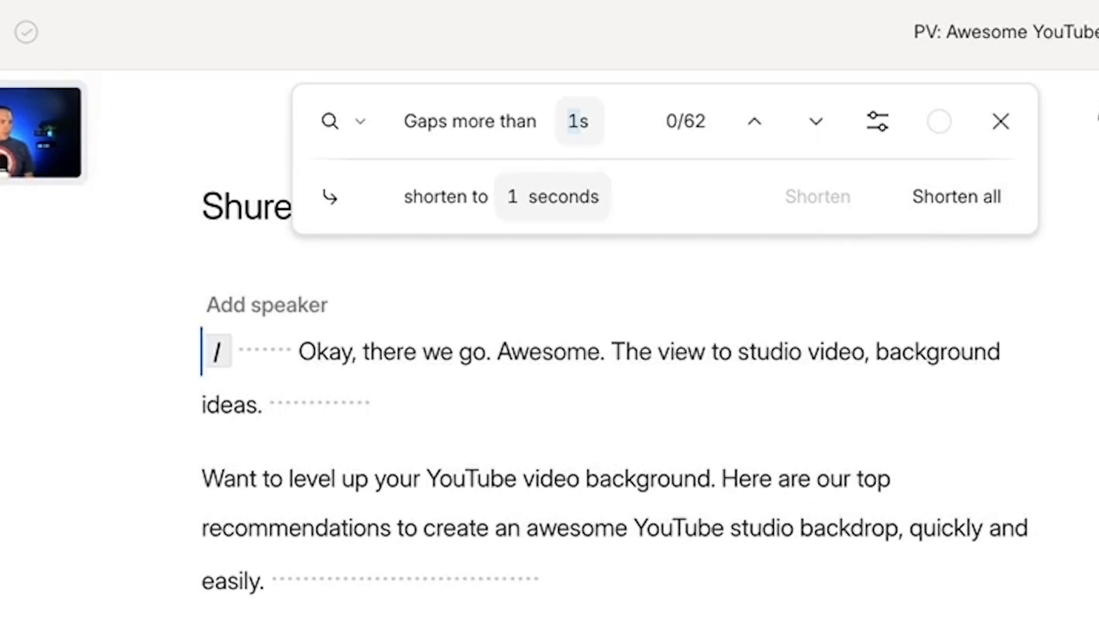
pyautogui.click(965, 177)
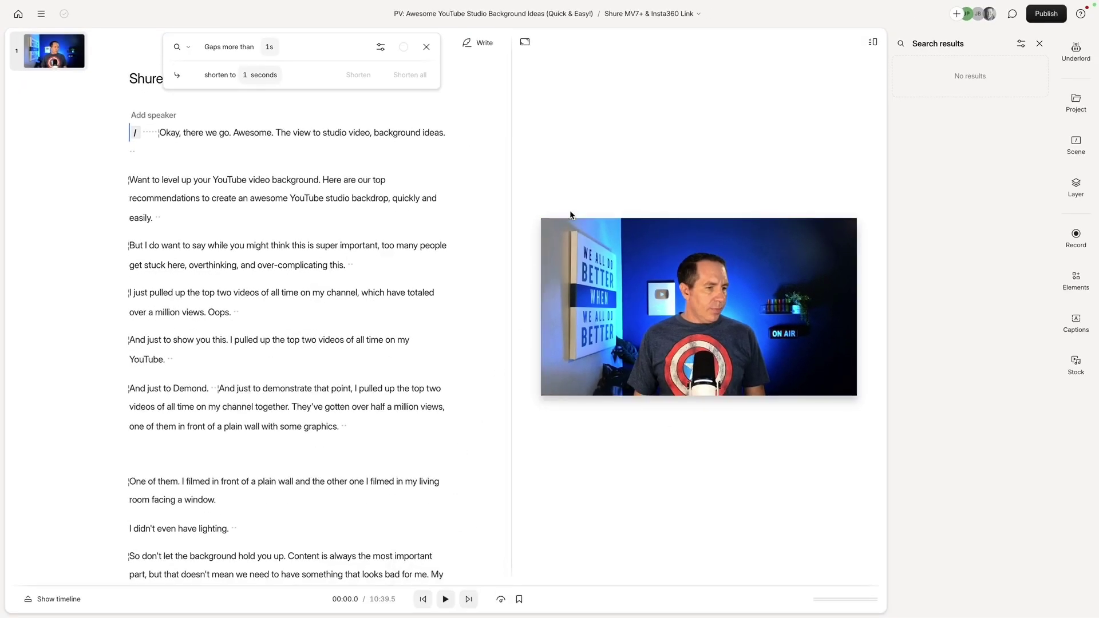
pyautogui.press('Escape')
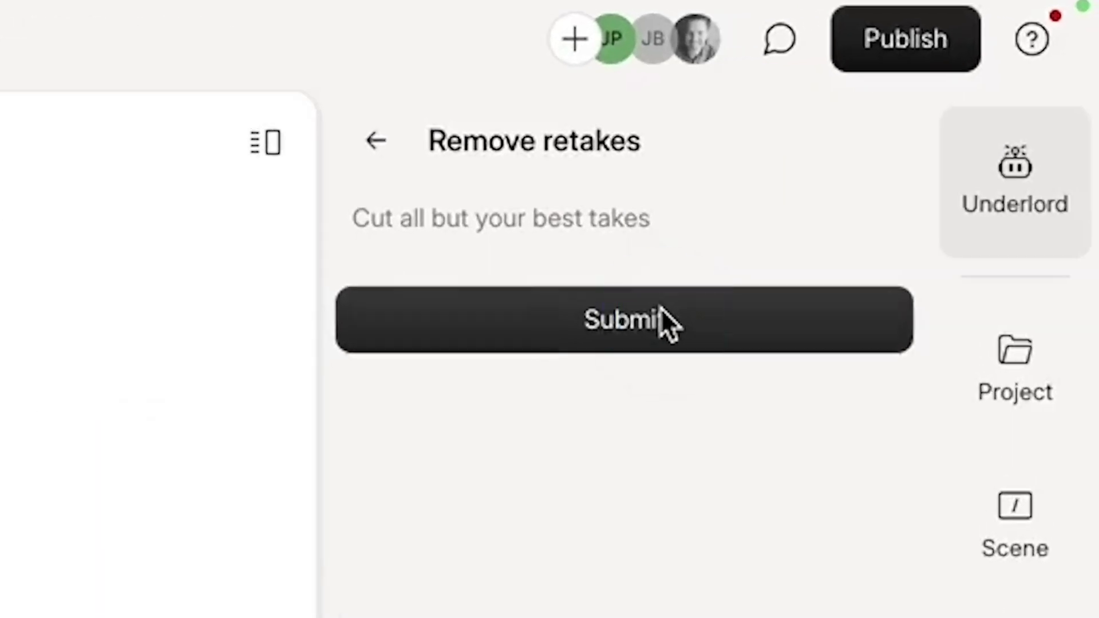
# Submit Remove retakes and scroll through the struck-through retakes list
pyautogui.click(661, 312)
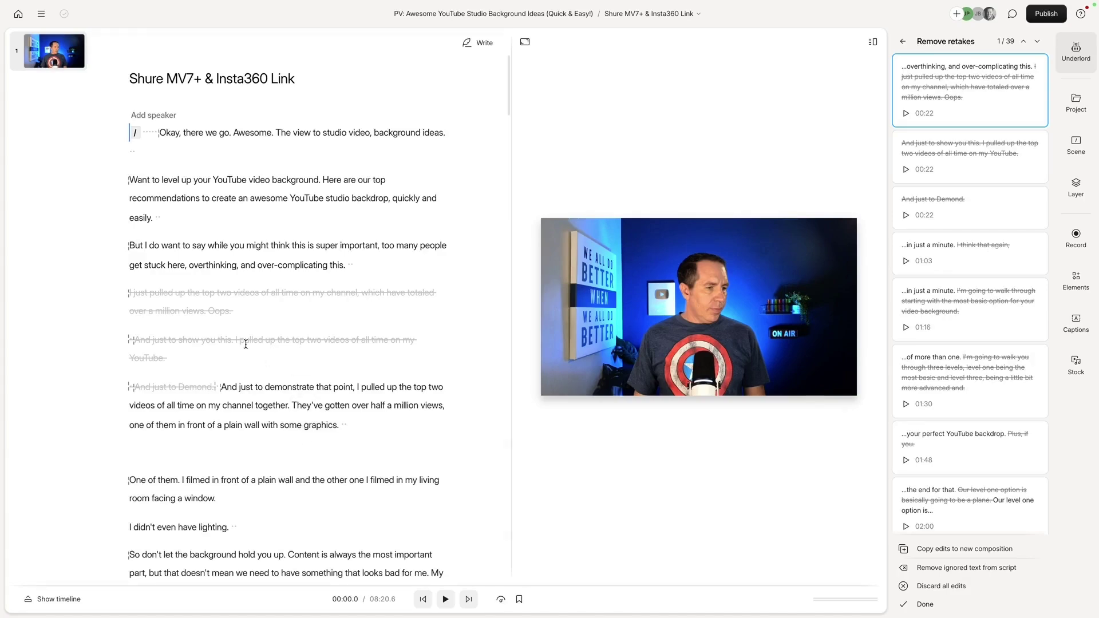
pyautogui.scroll(-3, 220, 209)
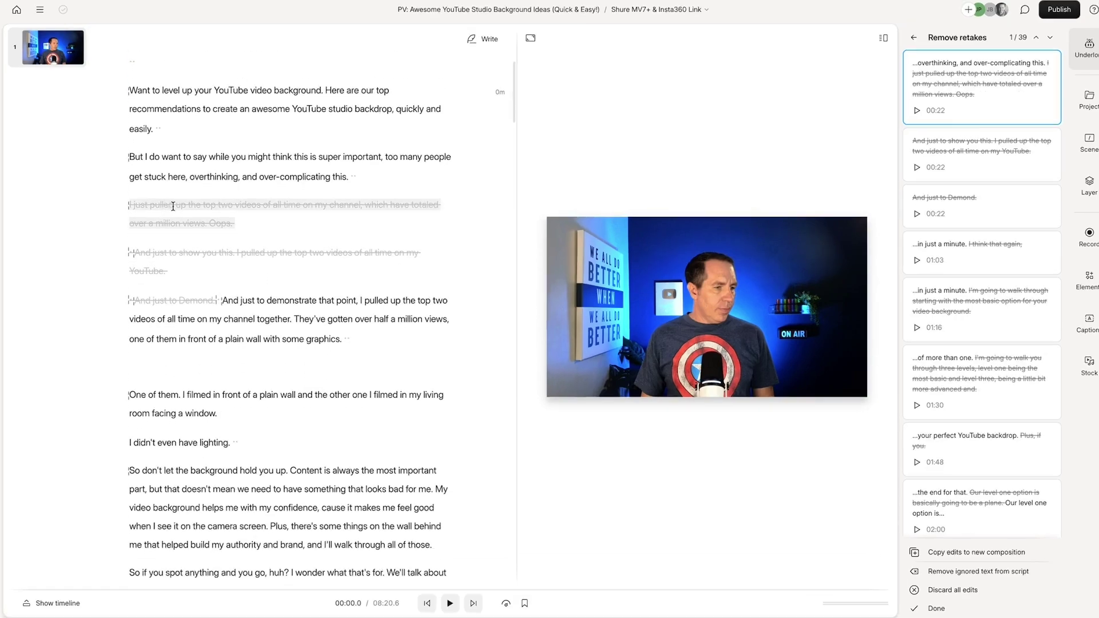
pyautogui.scroll(-10, 224, 292)
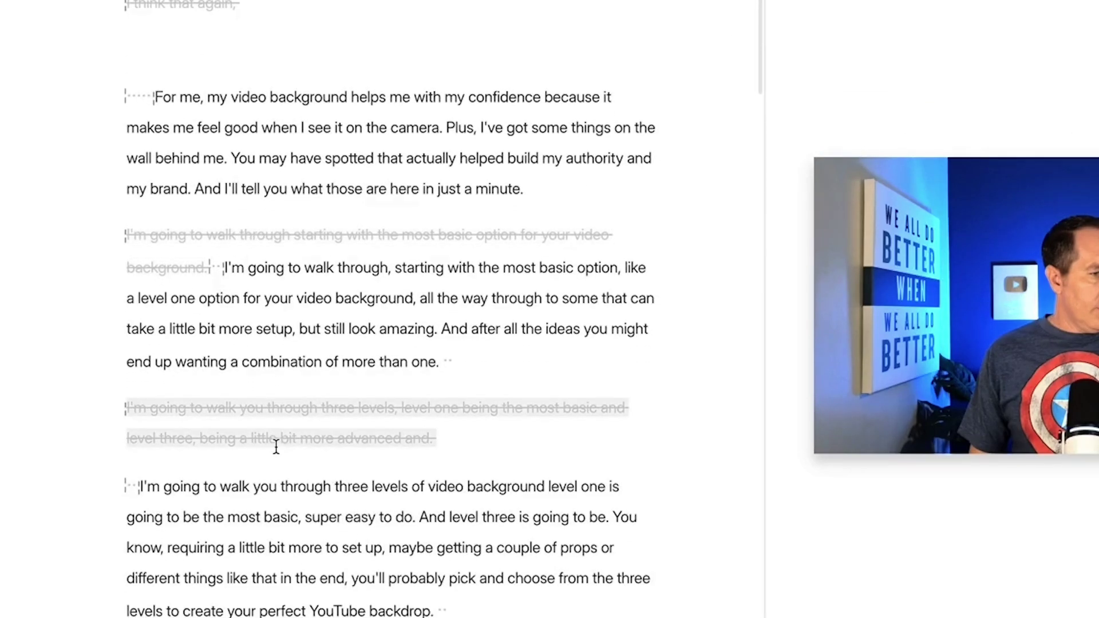
pyautogui.scroll(-10, 228, 326)
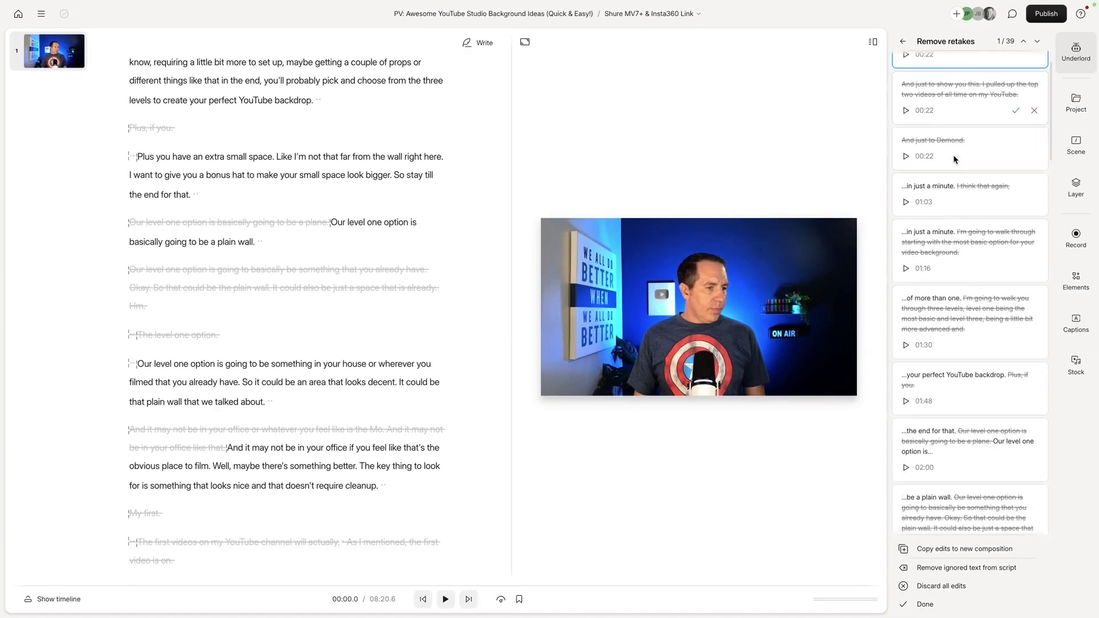
pyautogui.scroll(-1, 968, 487)
pyautogui.scroll(-5, 967, 483)
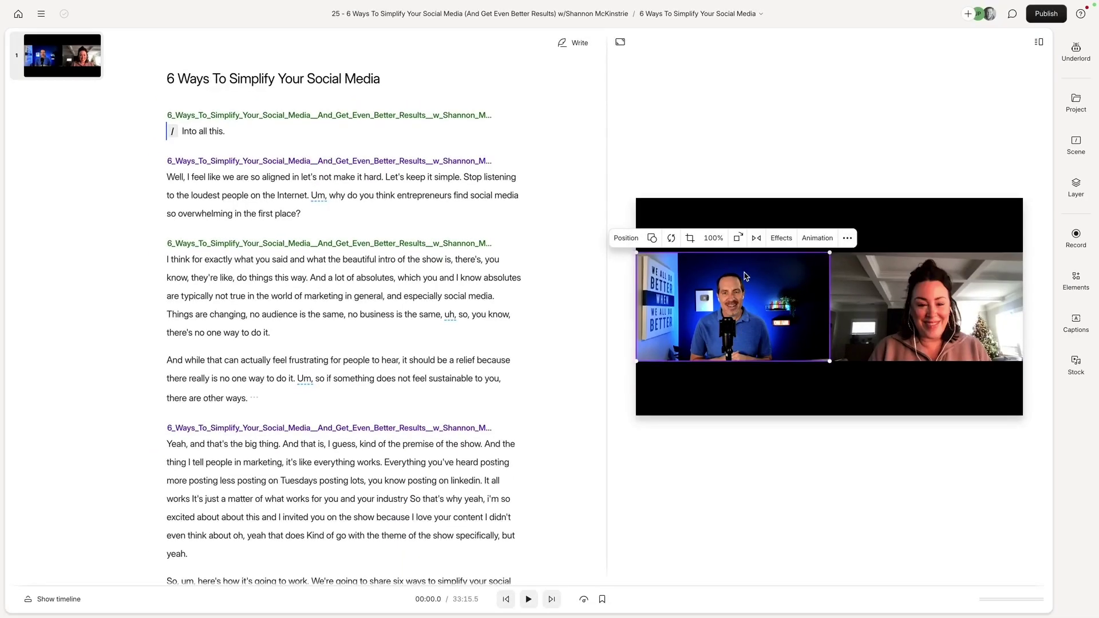
# Run Automatic multicam on the guest clip with Style Automatic and Occasional cutaways, then view scene 4
pyautogui.click(909, 285)
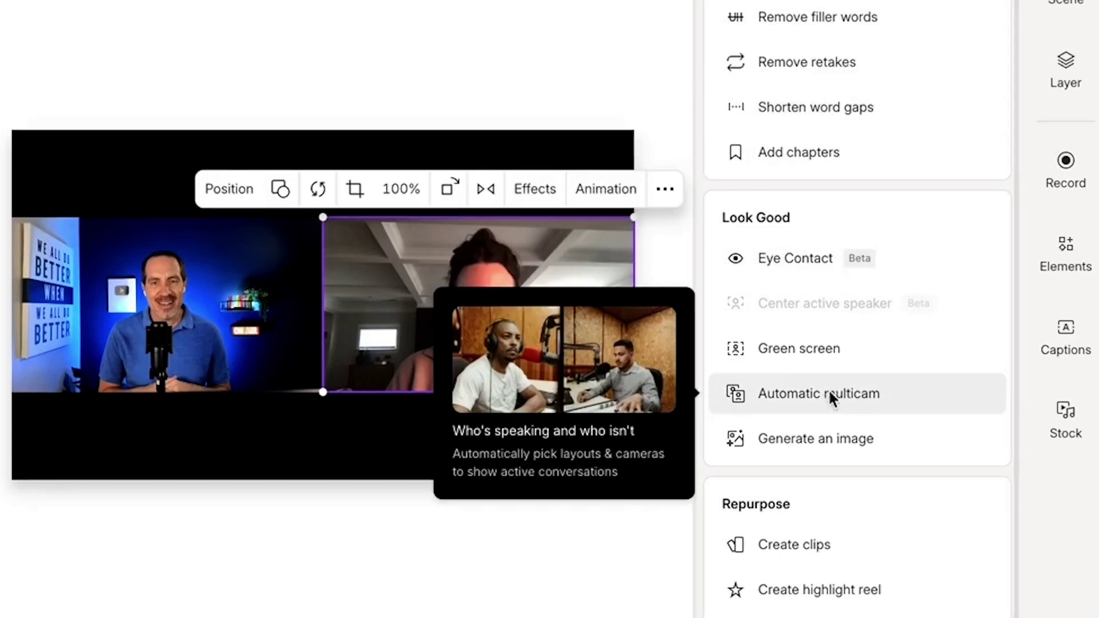
pyautogui.click(792, 393)
pyautogui.click(984, 49)
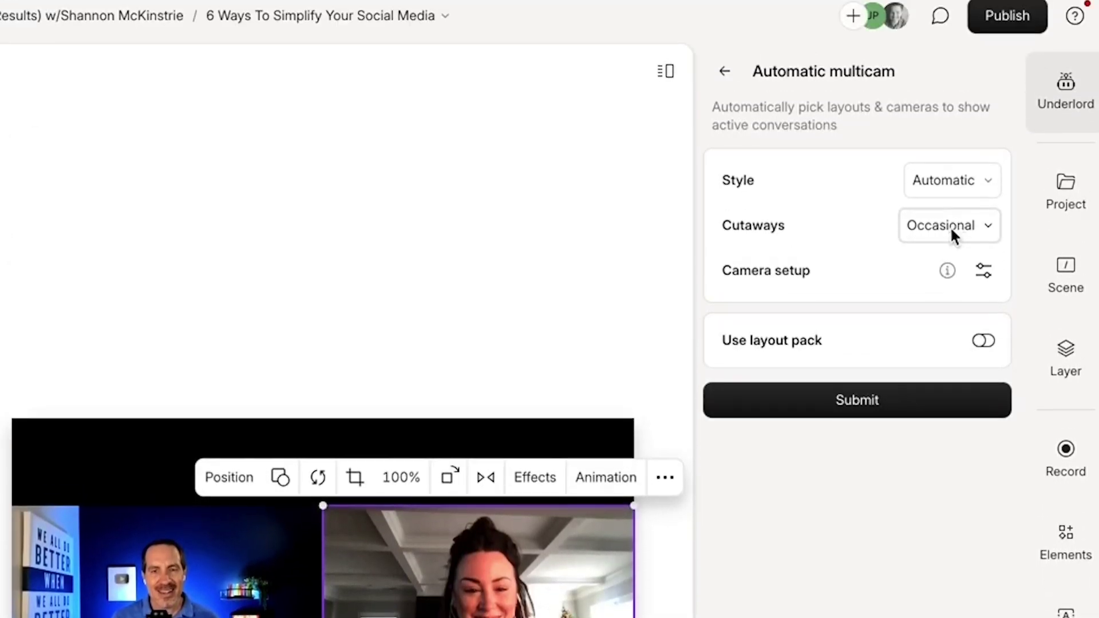
pyautogui.click(857, 401)
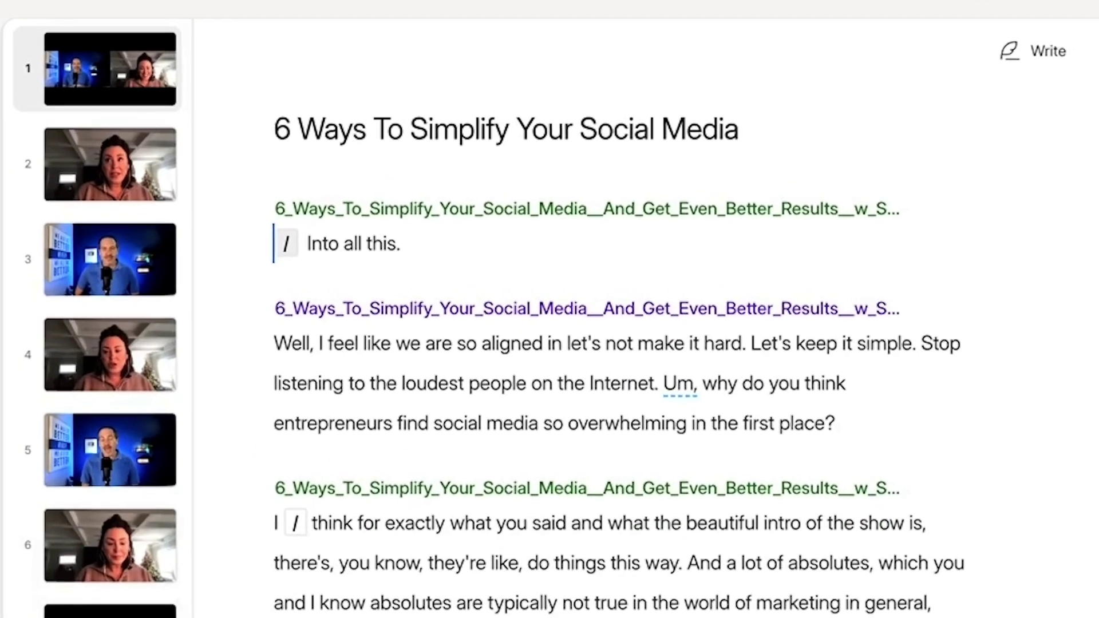
pyautogui.click(97, 304)
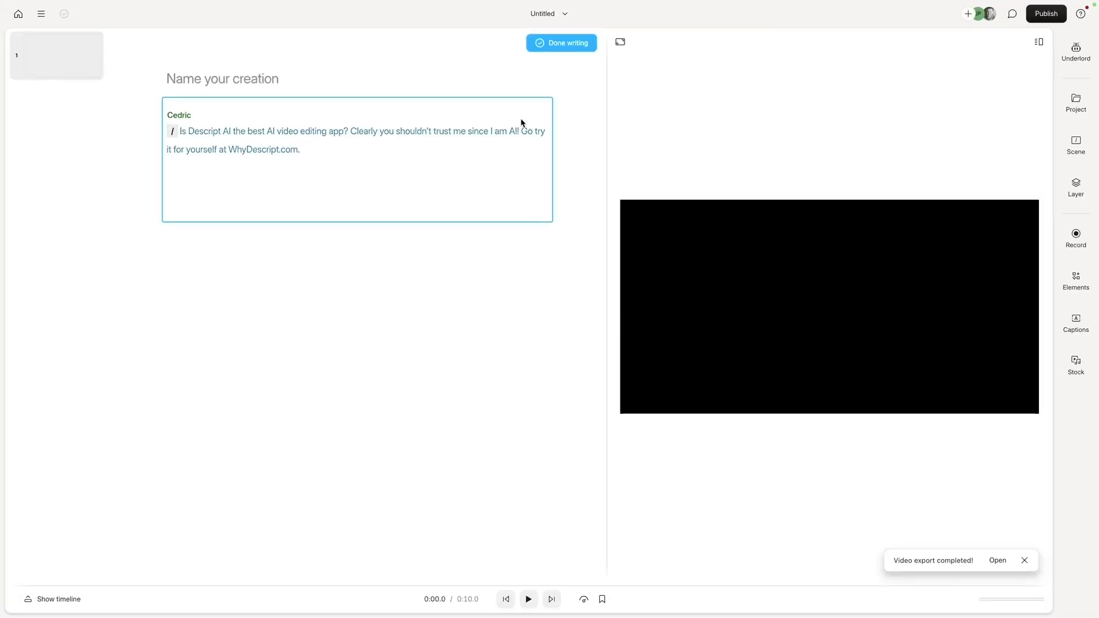
# Finish the WhyDescript.com AI speaker script, leaving the speaker voice unchanged
pyautogui.click(570, 46)
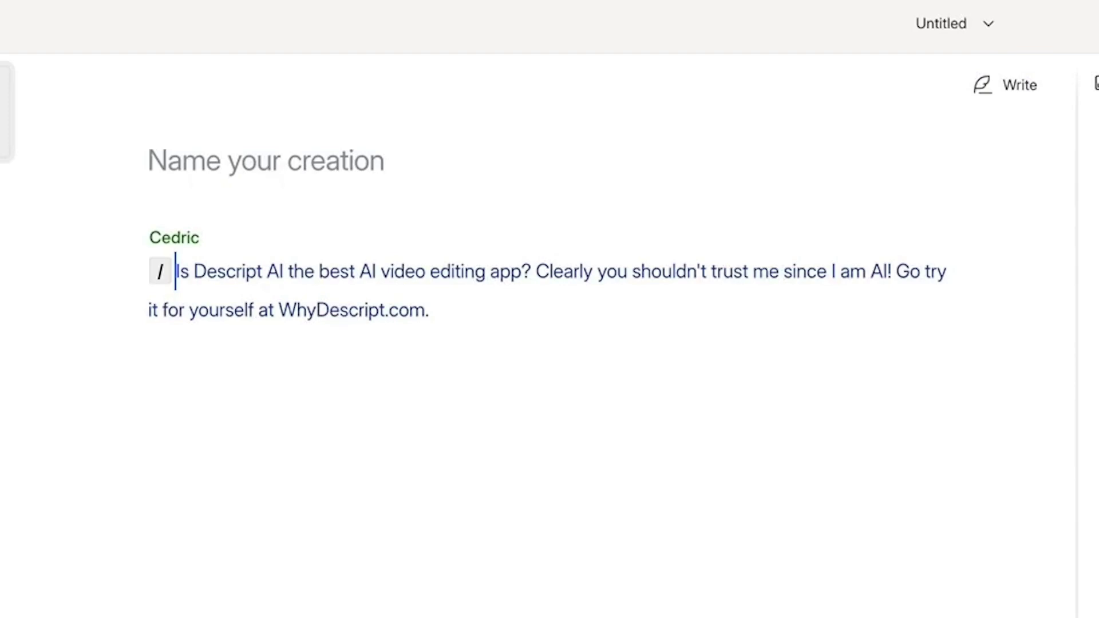
pyautogui.click(173, 238)
pyautogui.click(173, 240)
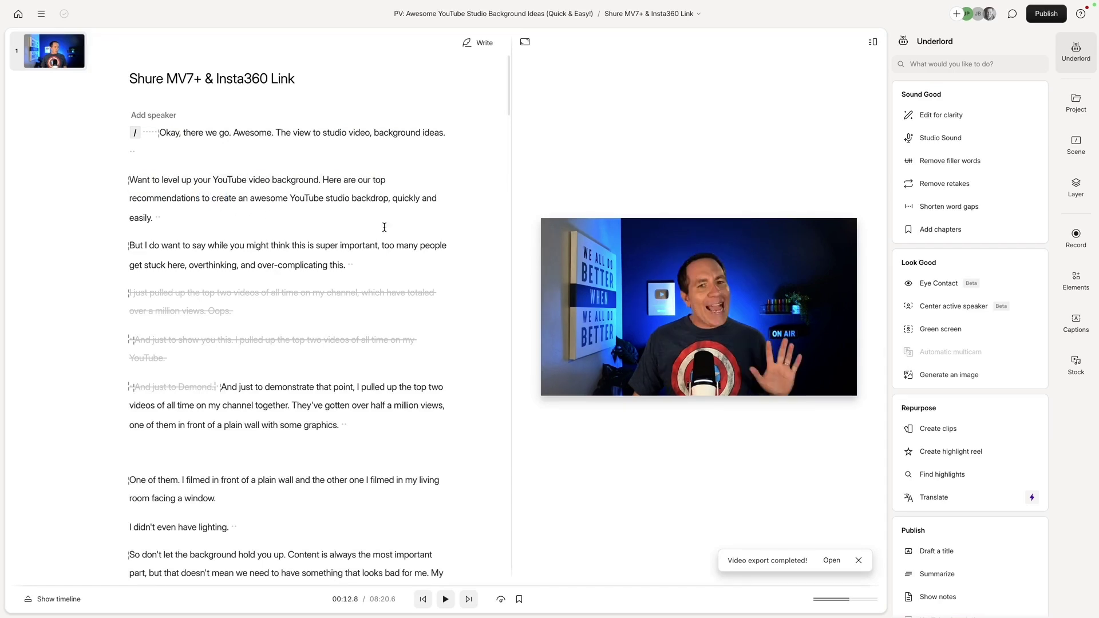
# Select the word 'backdrop' and choose Overdub from the Replace options
pyautogui.doubleClick(373, 198)
pyautogui.click(365, 176)
pyautogui.click(391, 230)
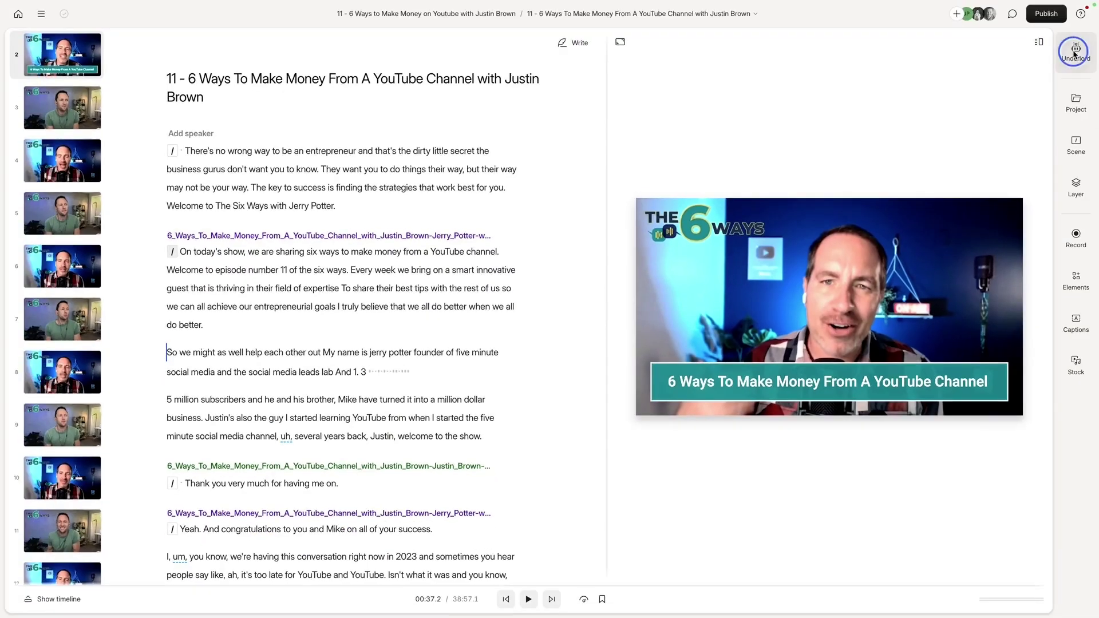
# Submit Create clips for 5 clips of 60s using the GUEST Landscape layout
pyautogui.click(1074, 55)
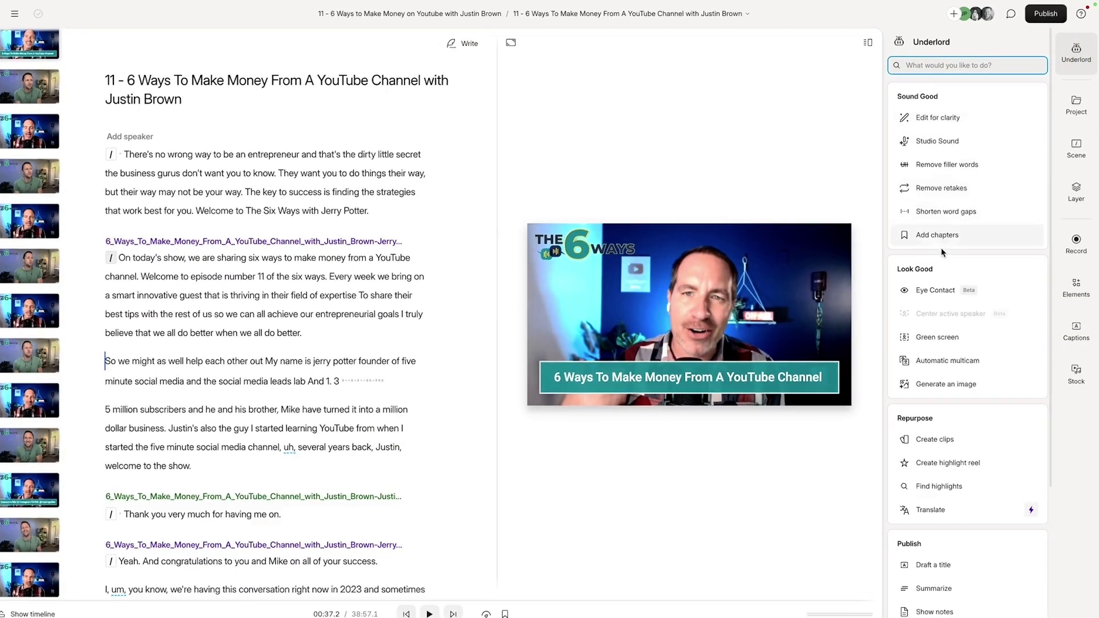
pyautogui.scroll(-3, 947, 271)
pyautogui.click(893, 381)
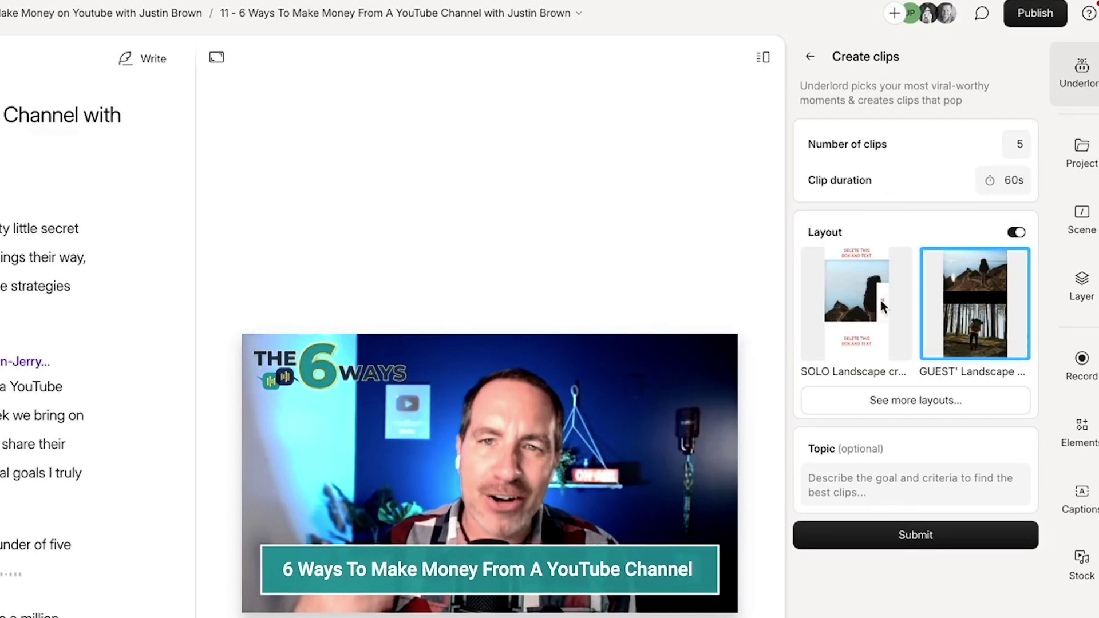
pyautogui.click(953, 297)
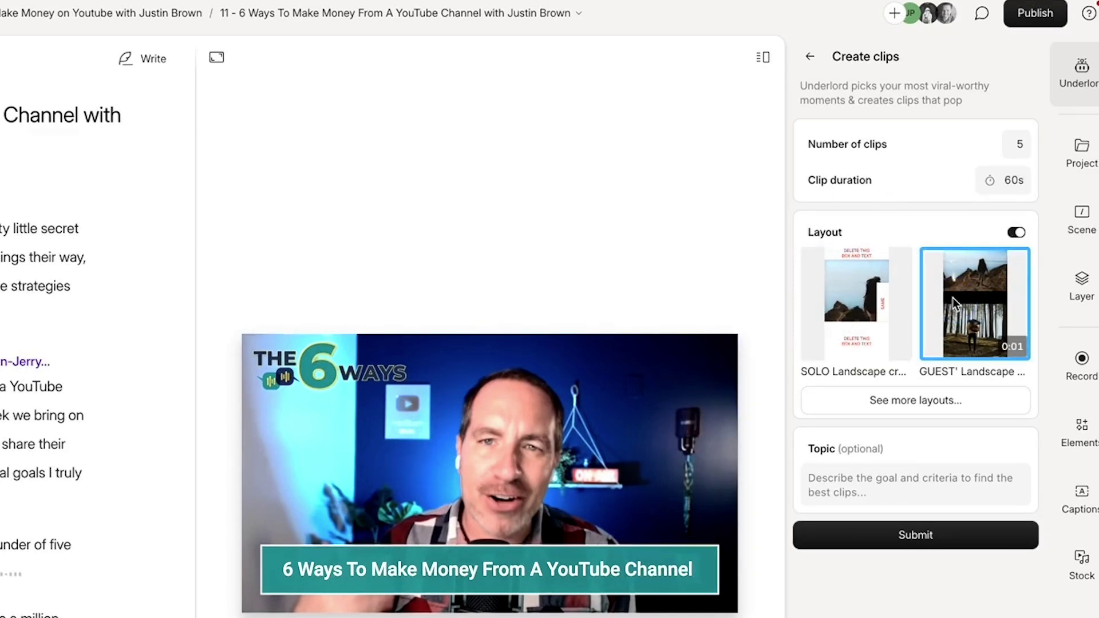
pyautogui.click(837, 484)
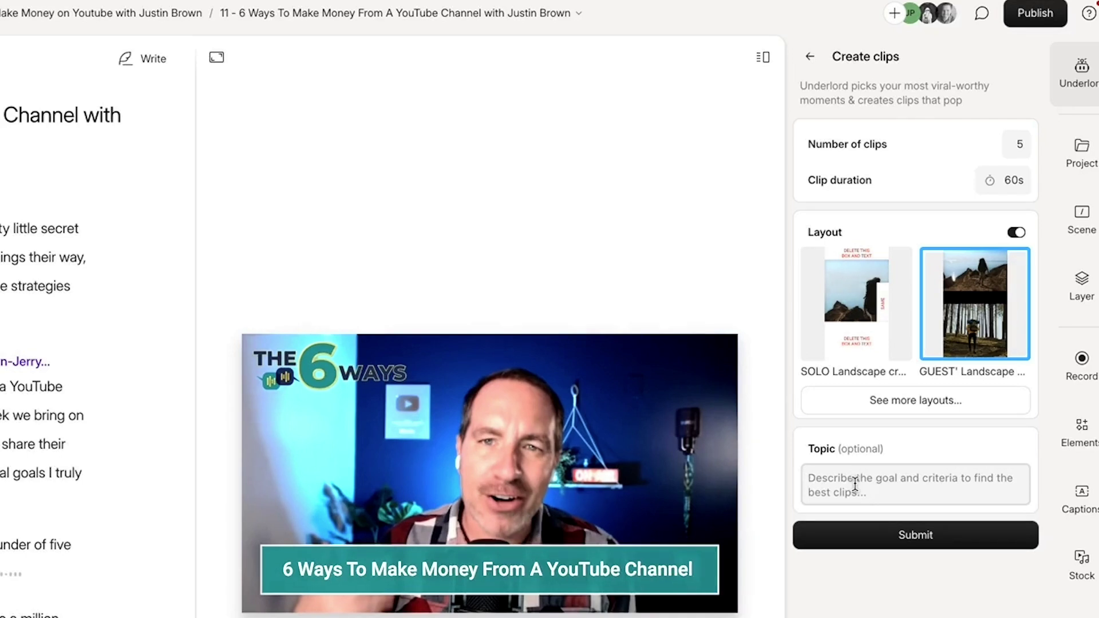
pyautogui.click(936, 537)
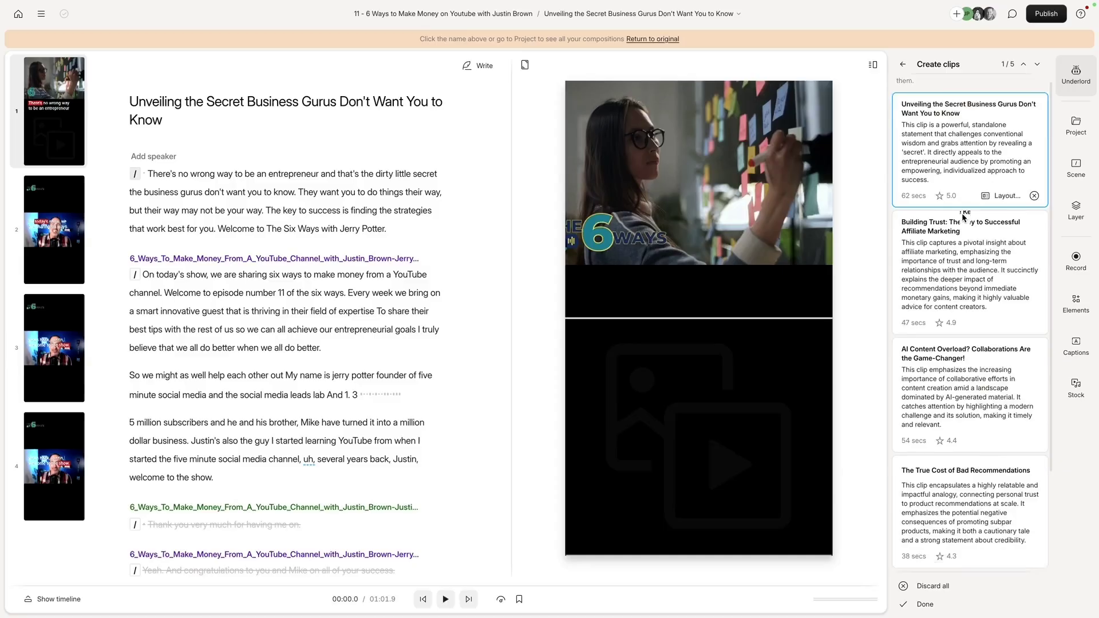
# Preview clip 3, 'AI Content Overload', and browse its Layout gallery without changing it
pyautogui.scroll(-2, 961, 213)
pyautogui.scroll(2, 936, 159)
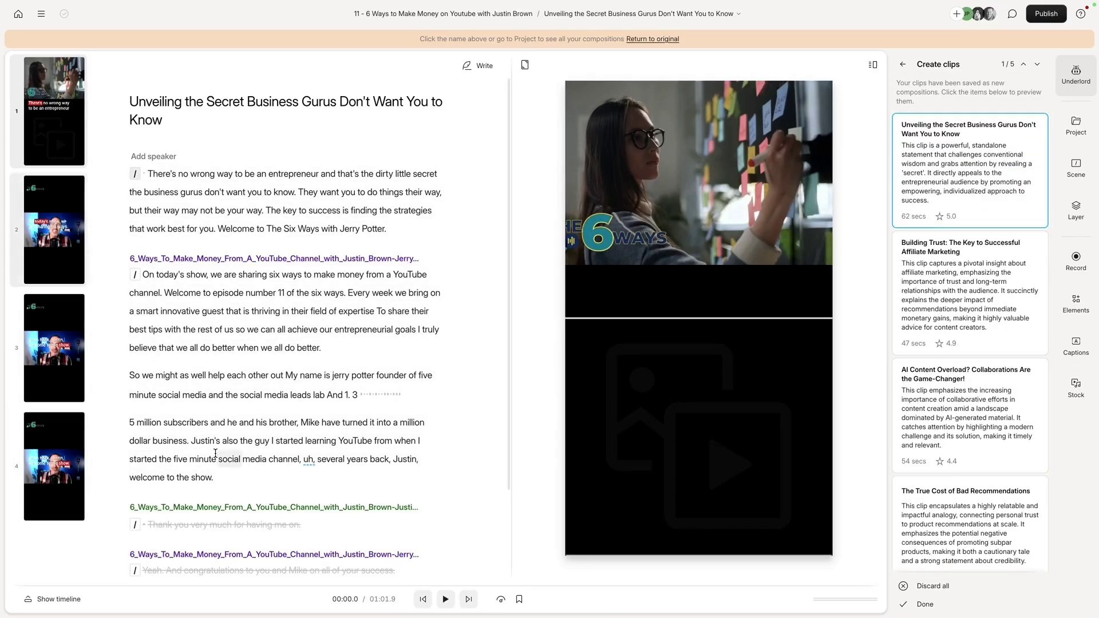
pyautogui.scroll(-2, 953, 255)
pyautogui.click(951, 255)
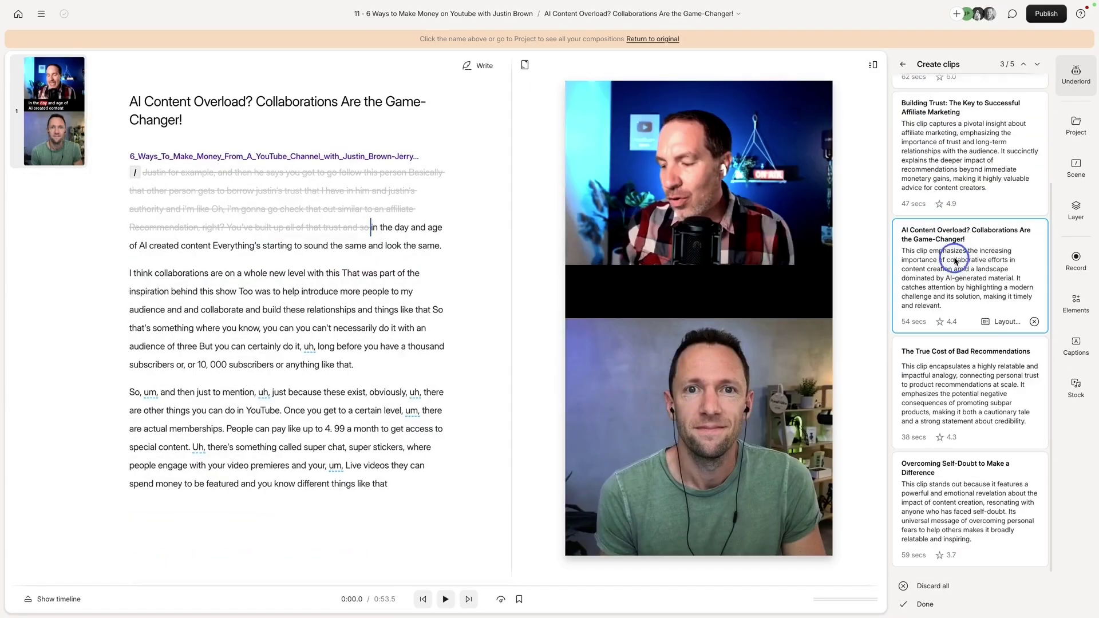
pyautogui.click(999, 324)
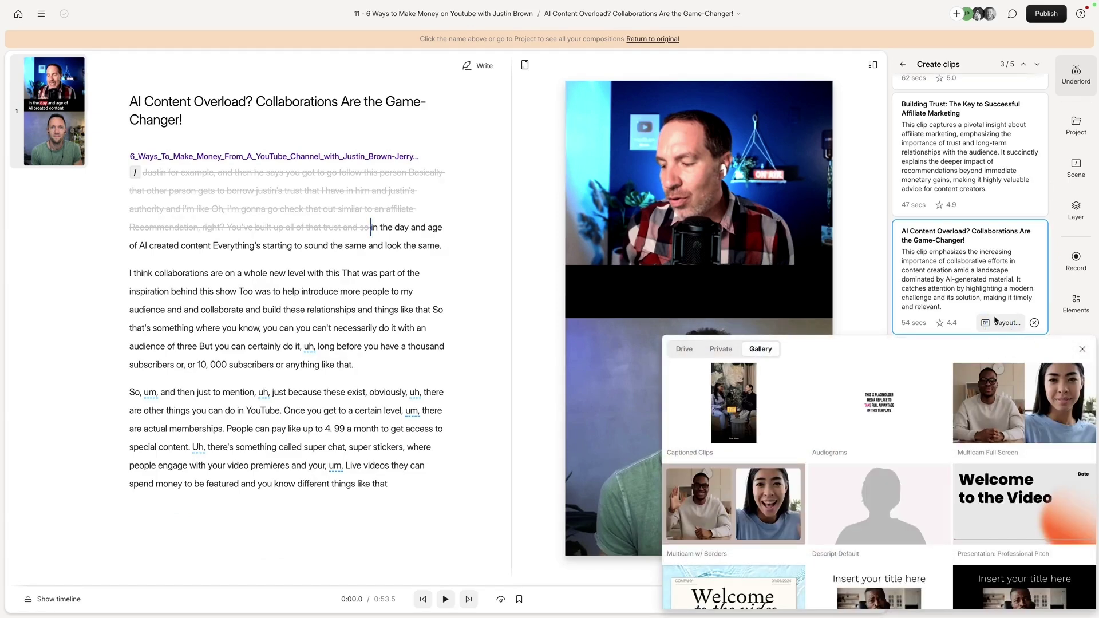
pyautogui.click(1019, 319)
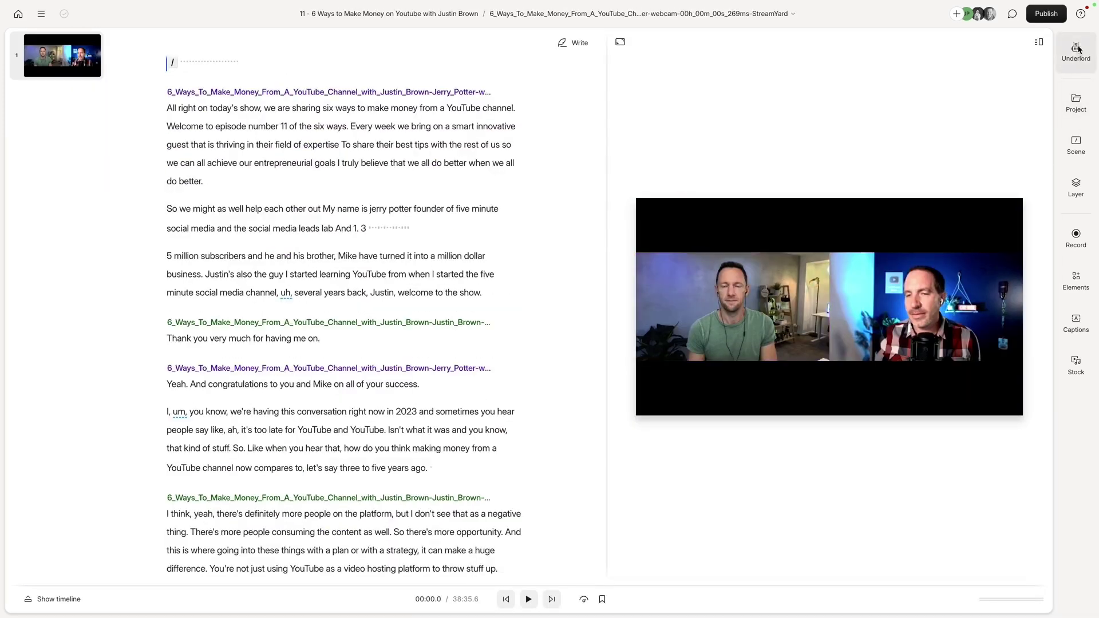
# Submit Create highlight reel with a 1m max duration and the Elegant Captions layout
pyautogui.click(1076, 49)
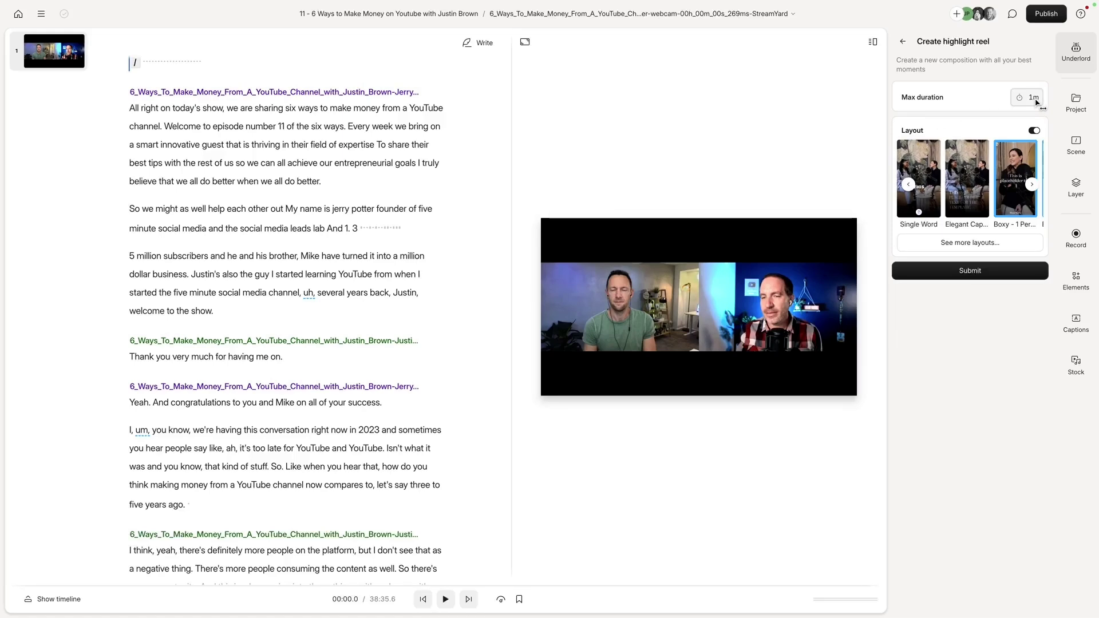
pyautogui.click(1031, 184)
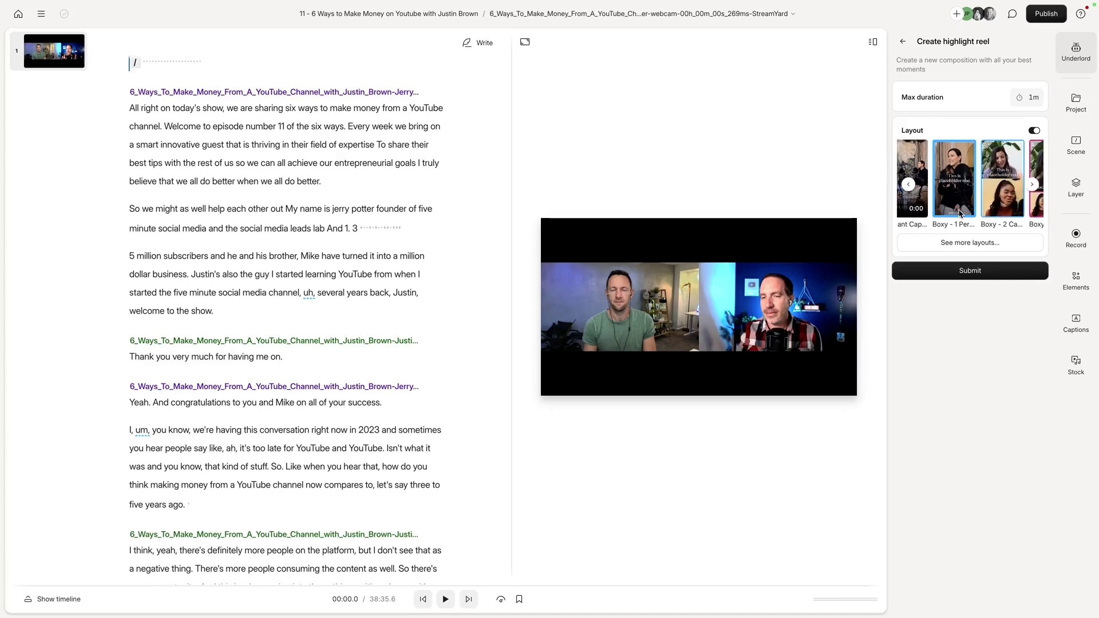
pyautogui.click(926, 201)
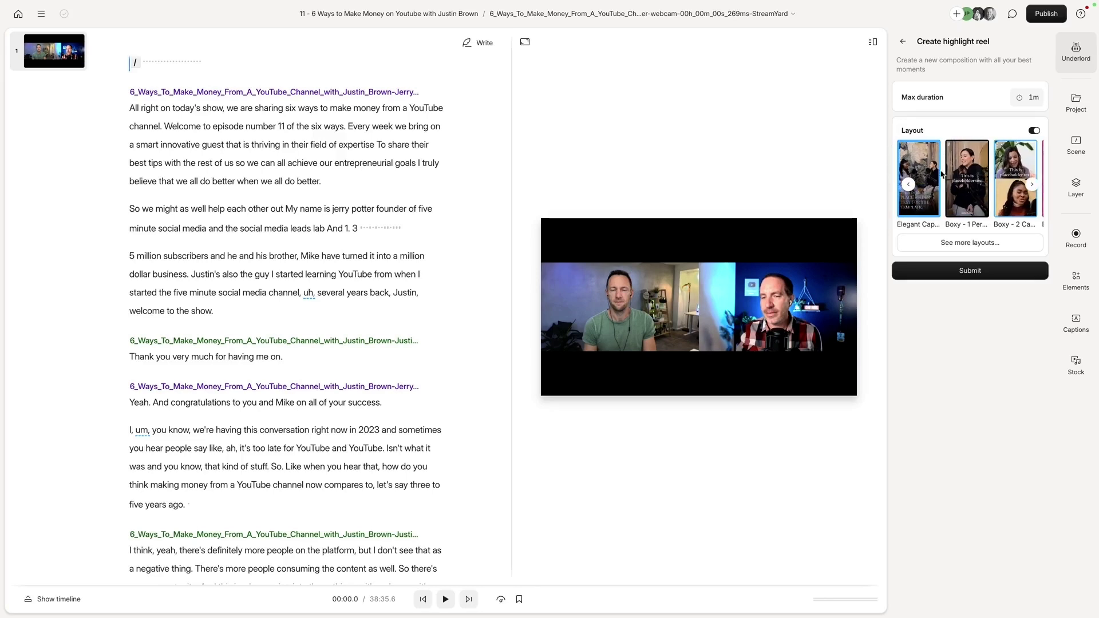
pyautogui.click(992, 275)
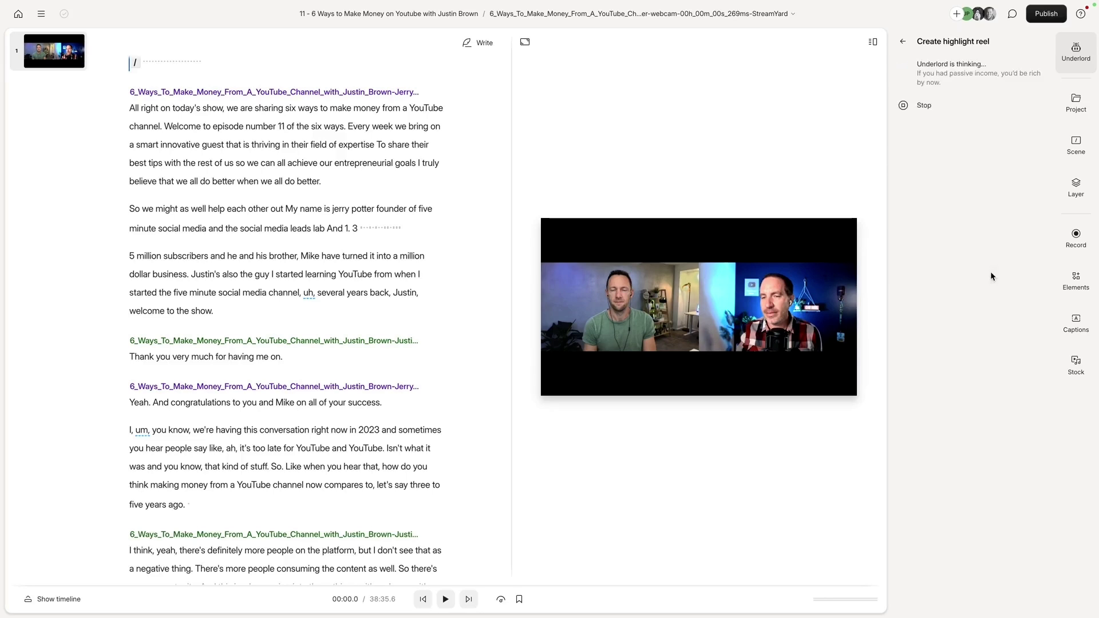